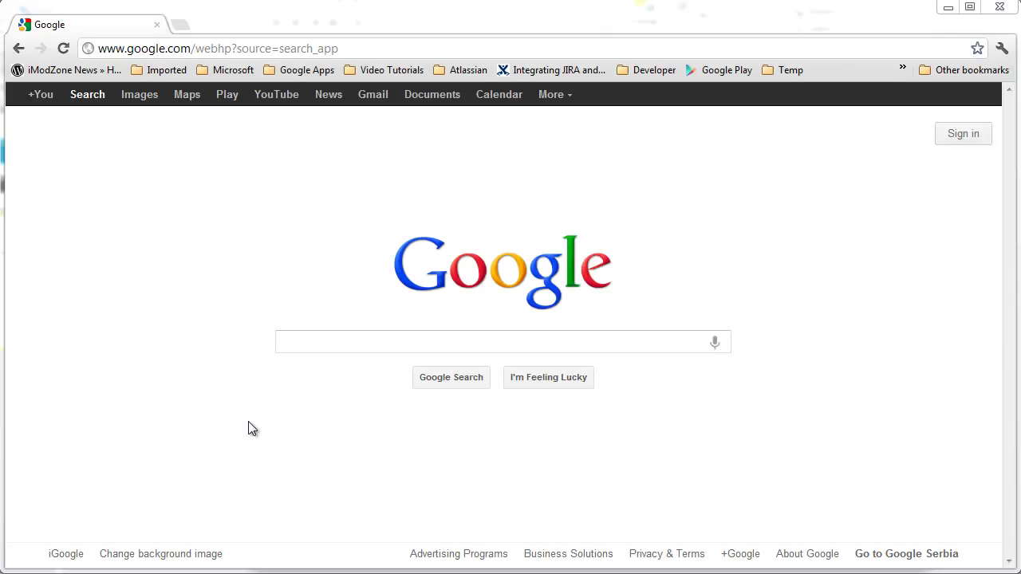
# Run a Google search for 'hp proliant dl360 g4p'.
pyautogui.click(297, 341)
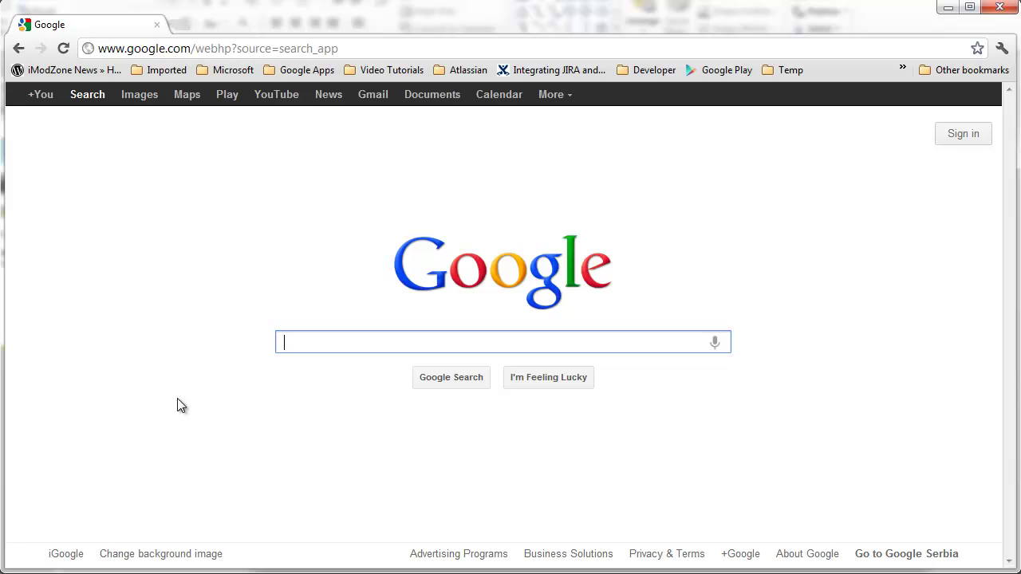
pyautogui.write('h')
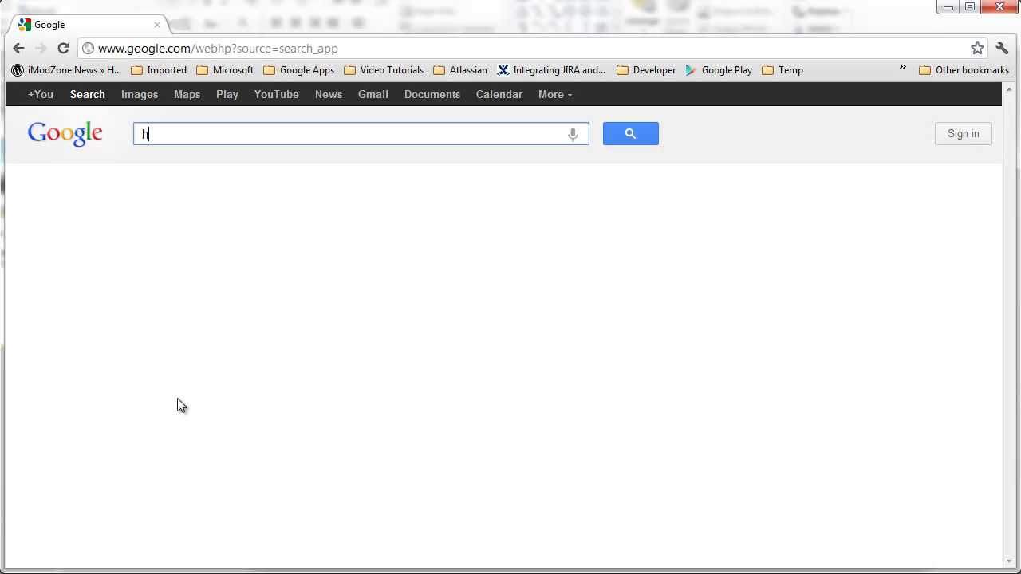
pyautogui.write('p proli')
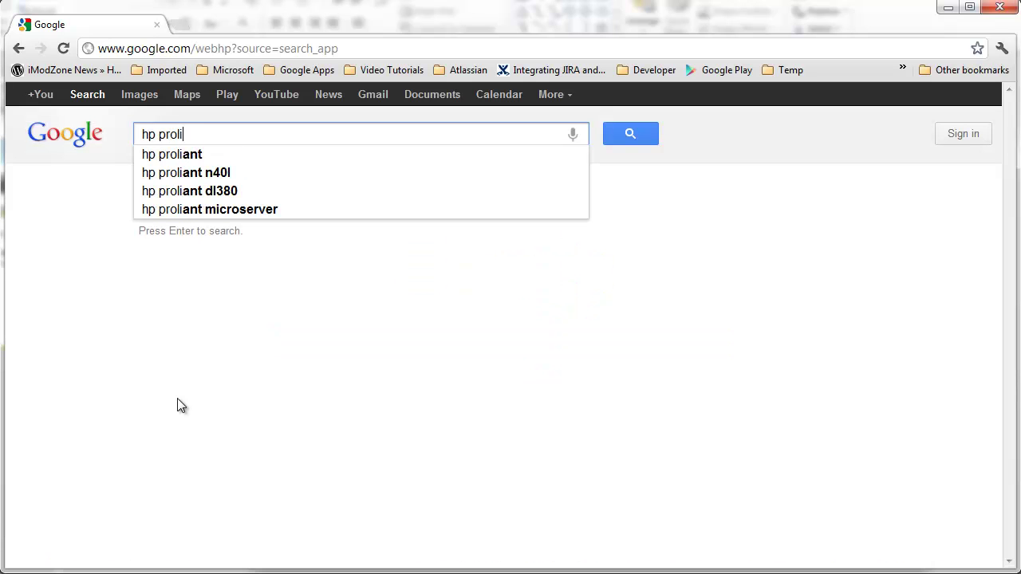
pyautogui.write('ant dl36')
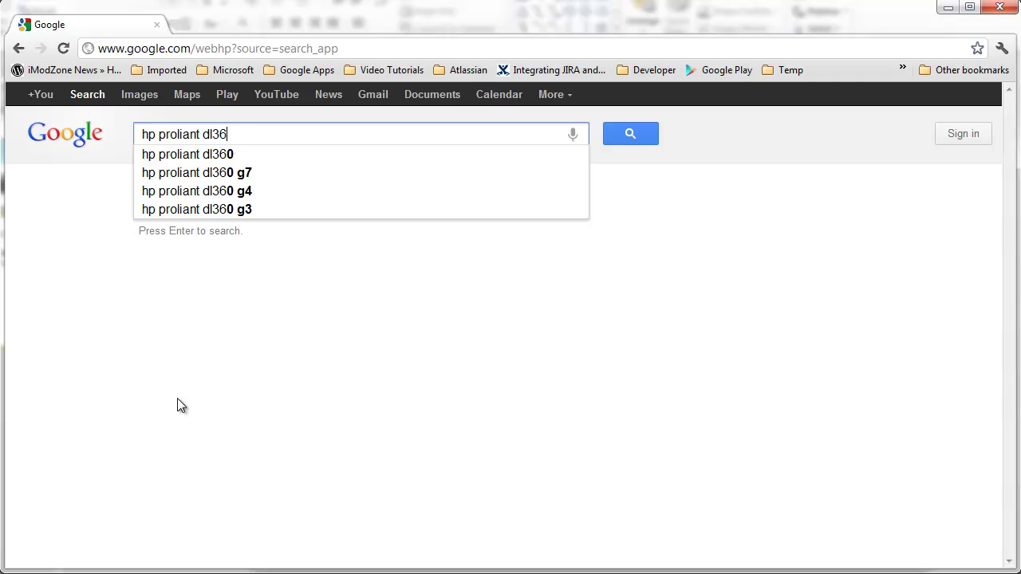
pyautogui.write('0 g4p')
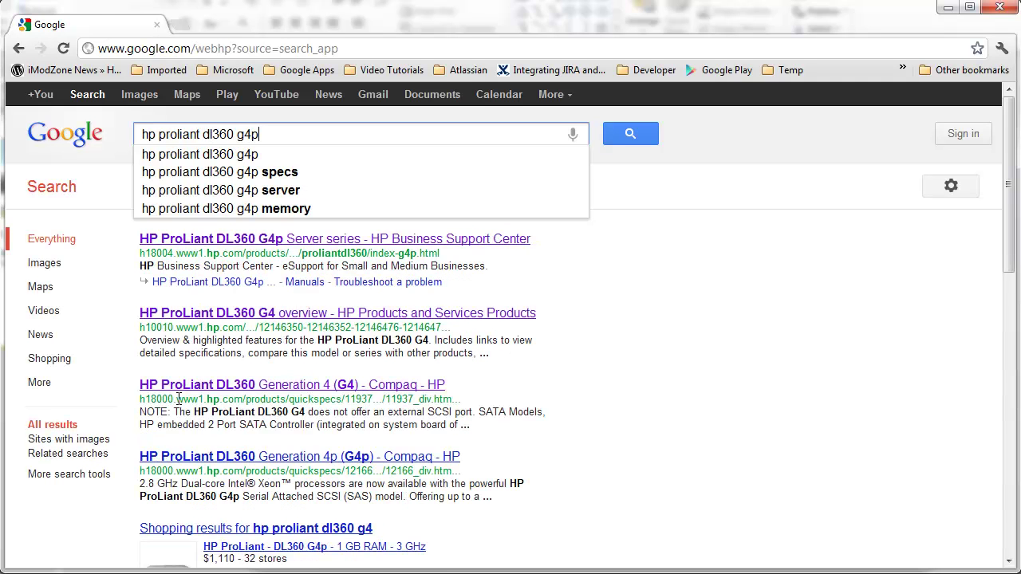
pyautogui.press('Return')
# Open the HP Business Support Center page for the ProLiant DL360 G4p.
pyautogui.click(563, 417)
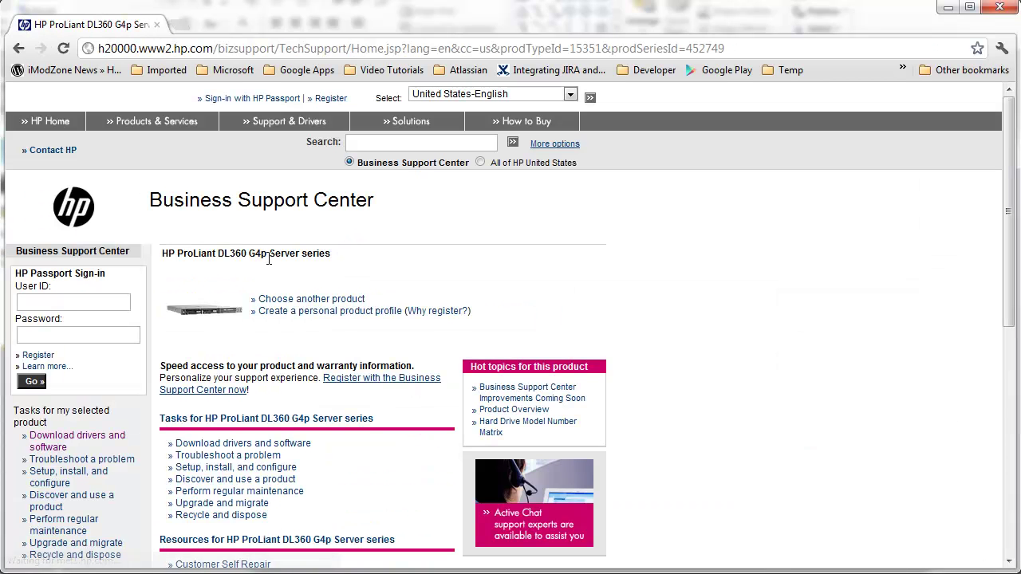
pyautogui.moveTo(219, 253); pyautogui.dragTo(268, 253)
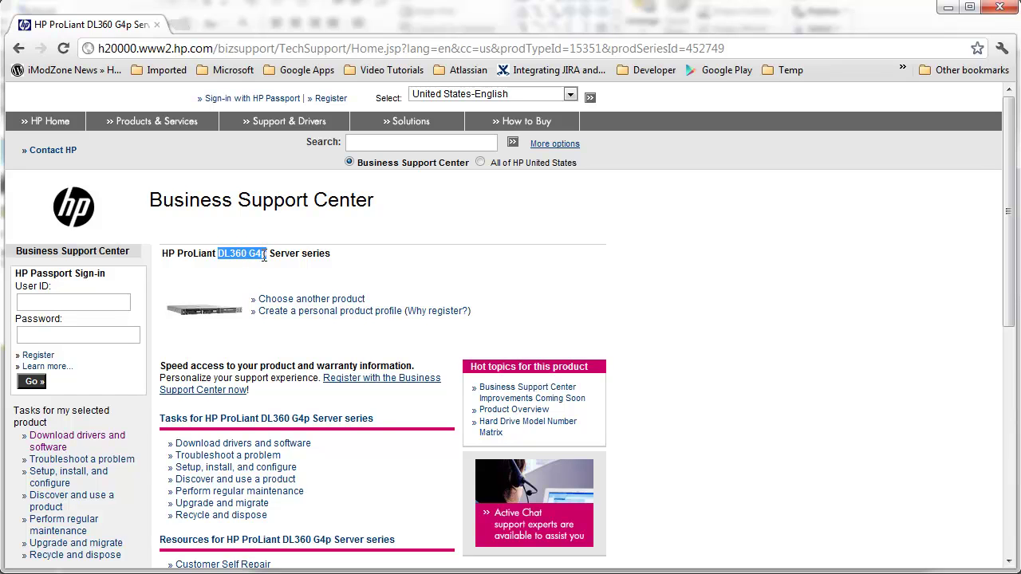
pyautogui.click(256, 256)
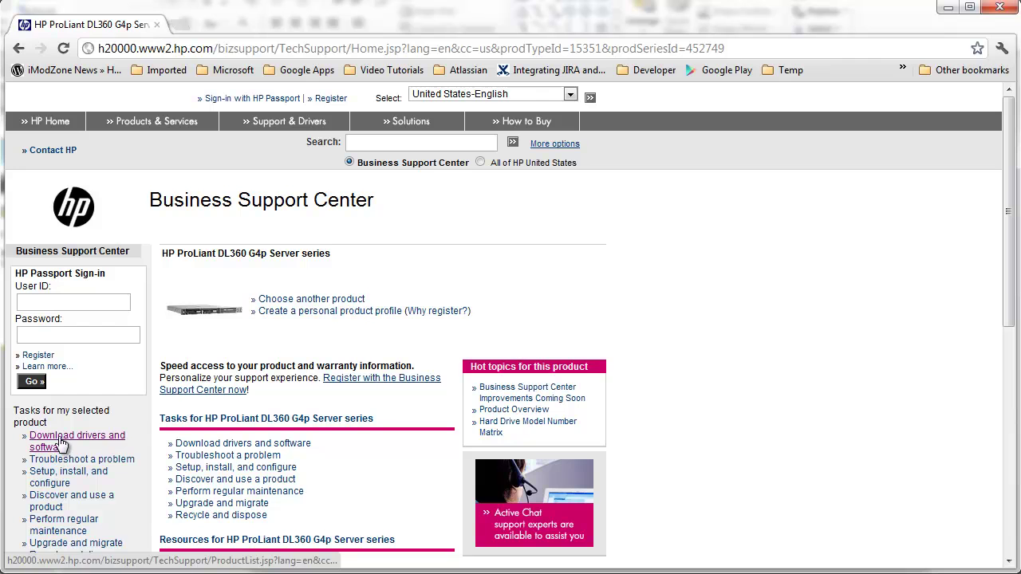
# Show the server's driver and software downloads for Microsoft Windows Server 2008 x64.
pyautogui.click(88, 436)
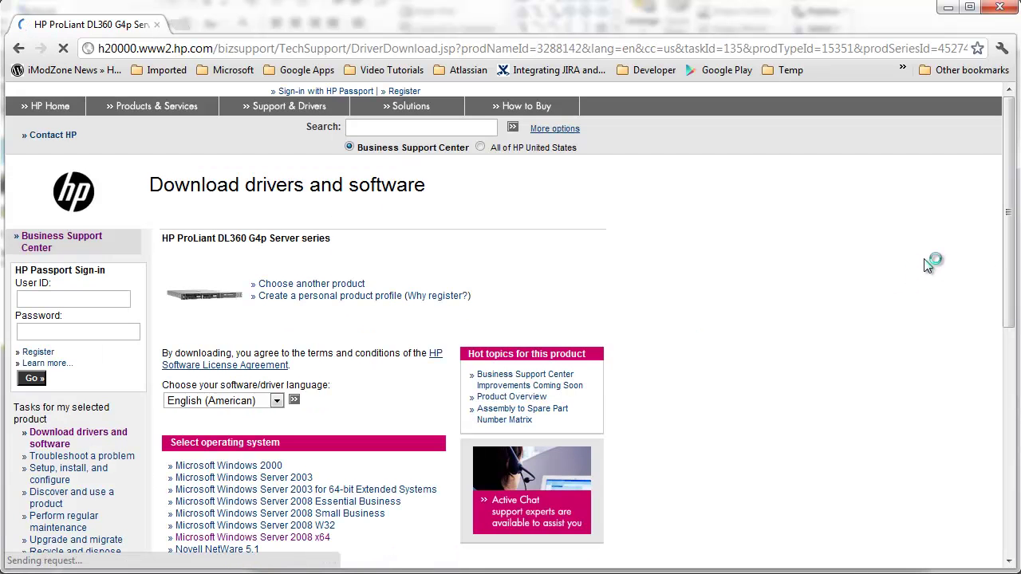
pyautogui.moveTo(1008, 250); pyautogui.dragTo(997, 356)
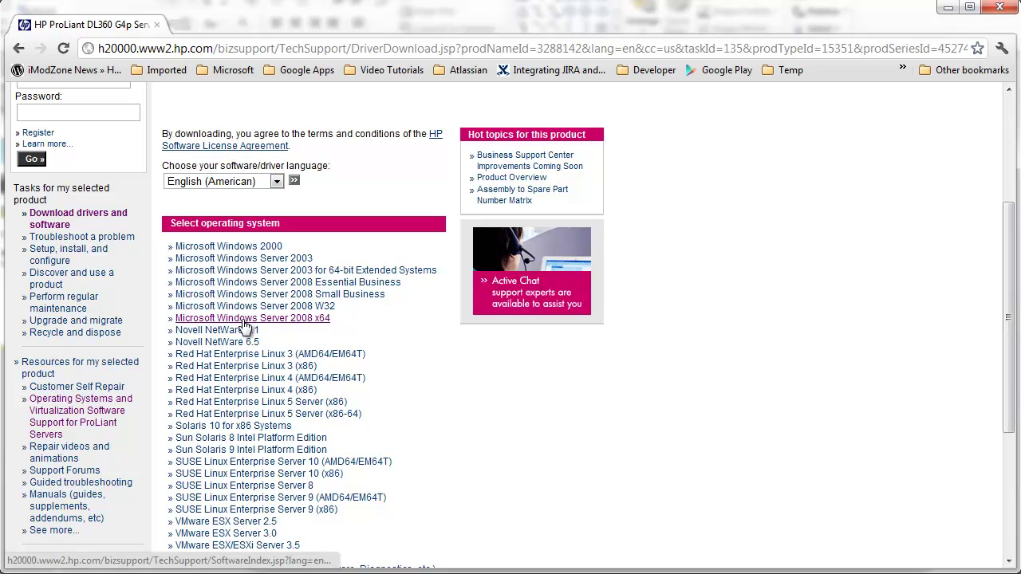
pyautogui.click(296, 319)
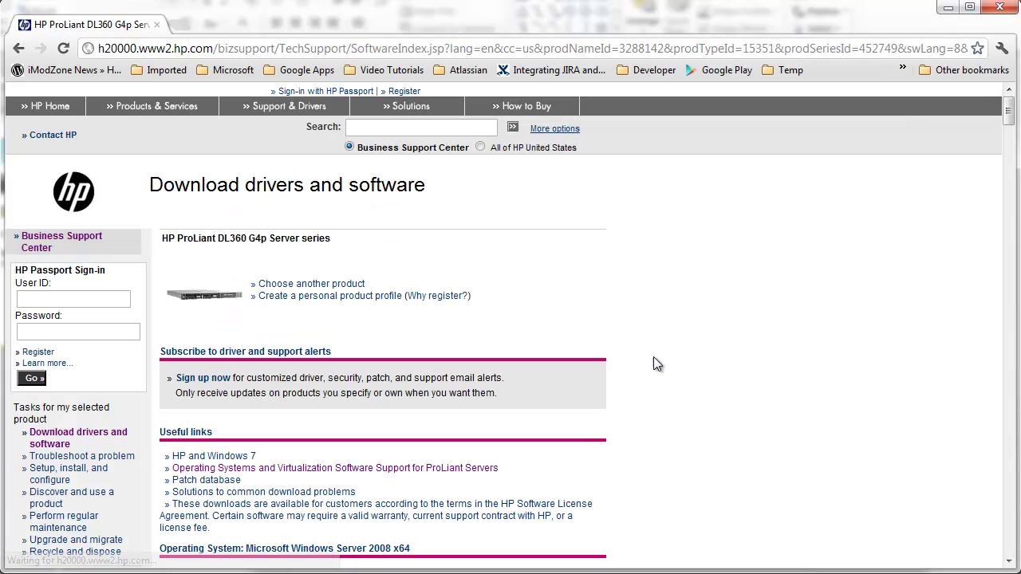
# Find 'smartstart' on the page and download HP SmartStart CD x64 (smartstart-8.50-0-x64.zip).
pyautogui.moveTo(1008, 115); pyautogui.dragTo(865, 310)
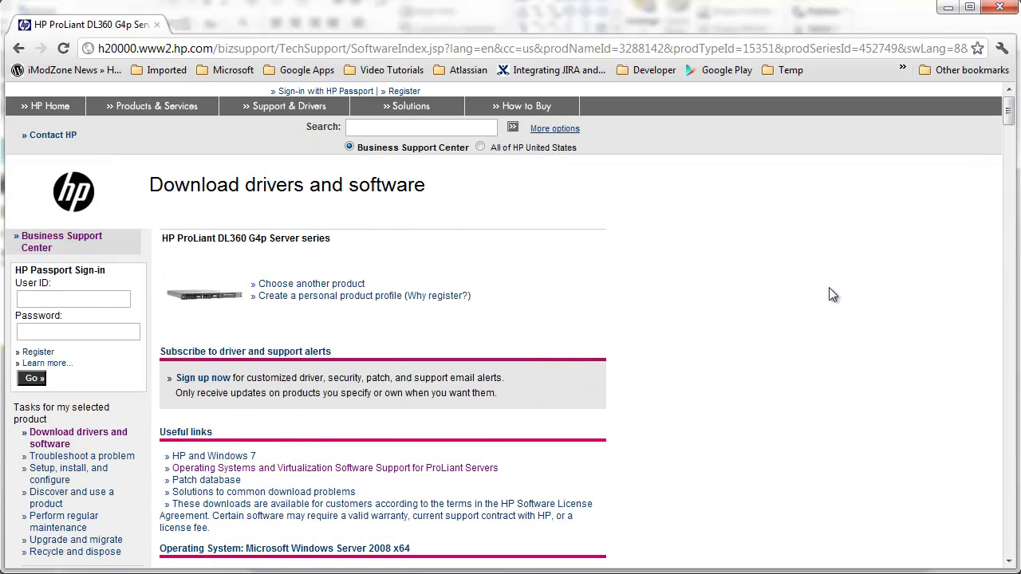
pyautogui.hotkey('ctrl', 'f')
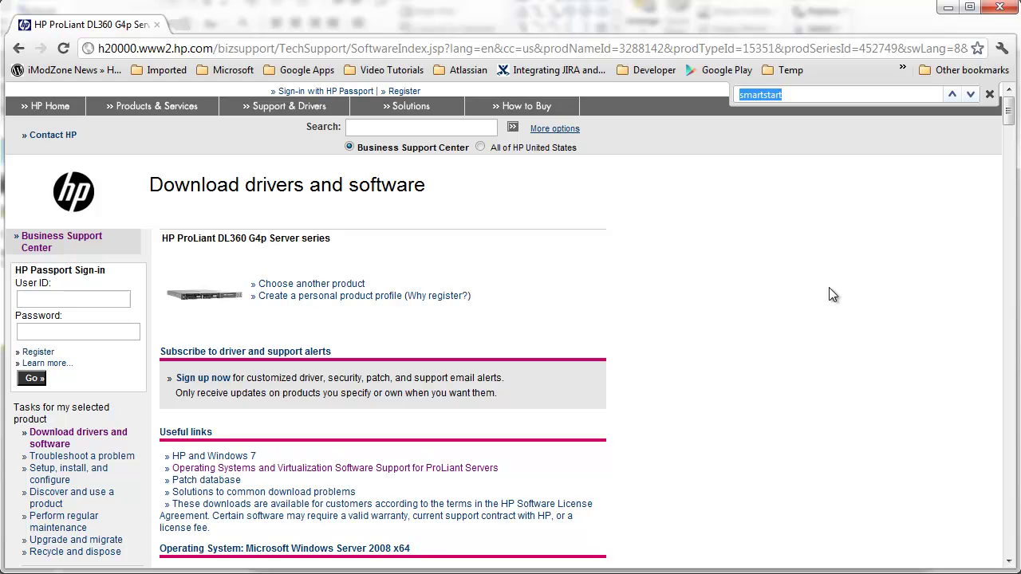
pyautogui.write('smartstar')
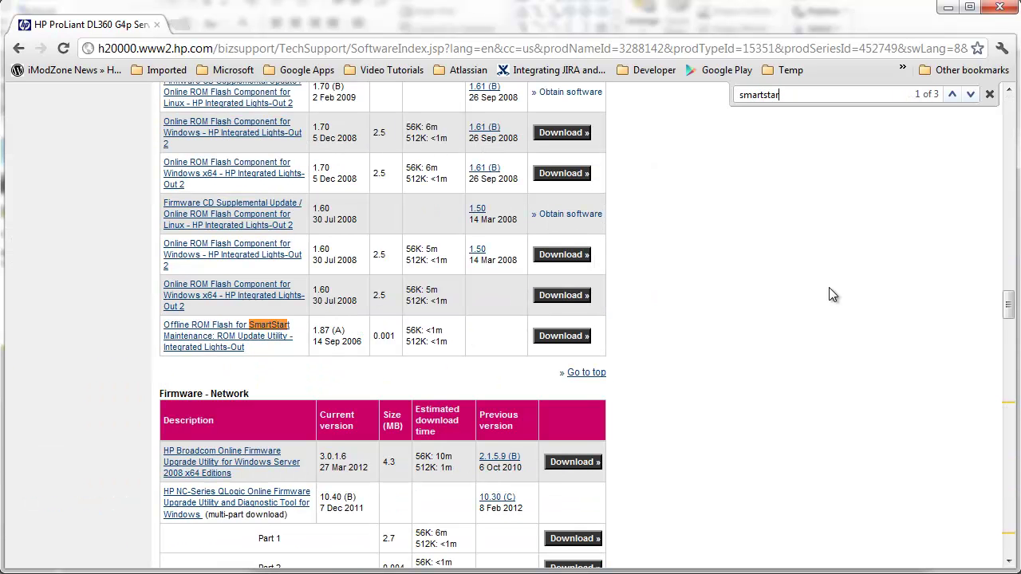
pyautogui.write('t')
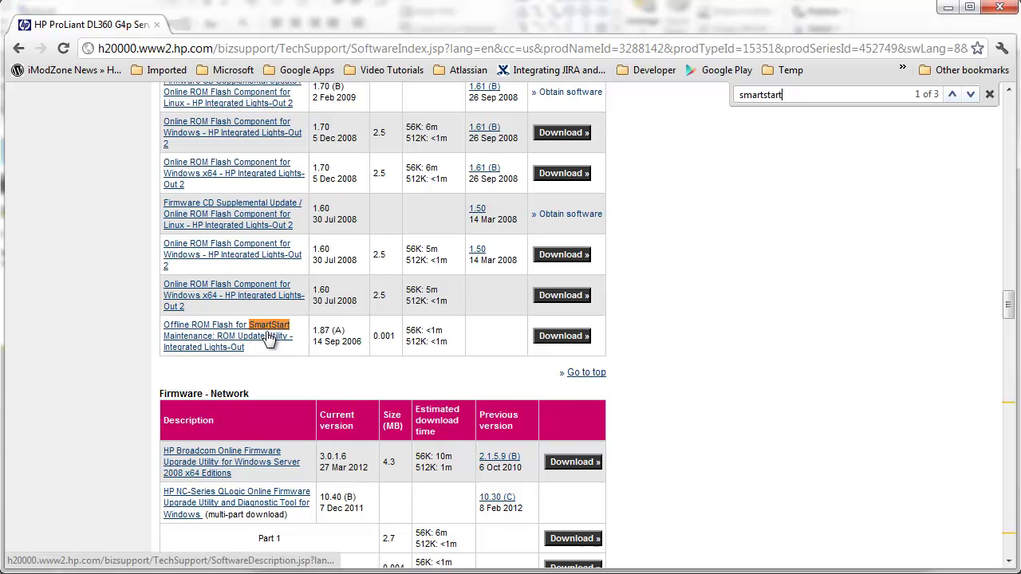
pyautogui.click(971, 95)
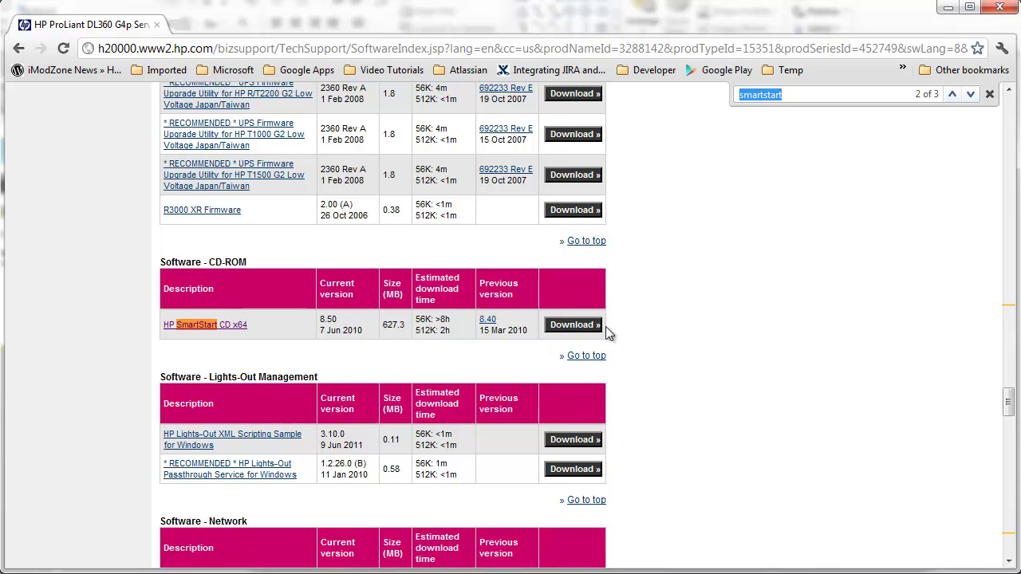
pyautogui.click(573, 328)
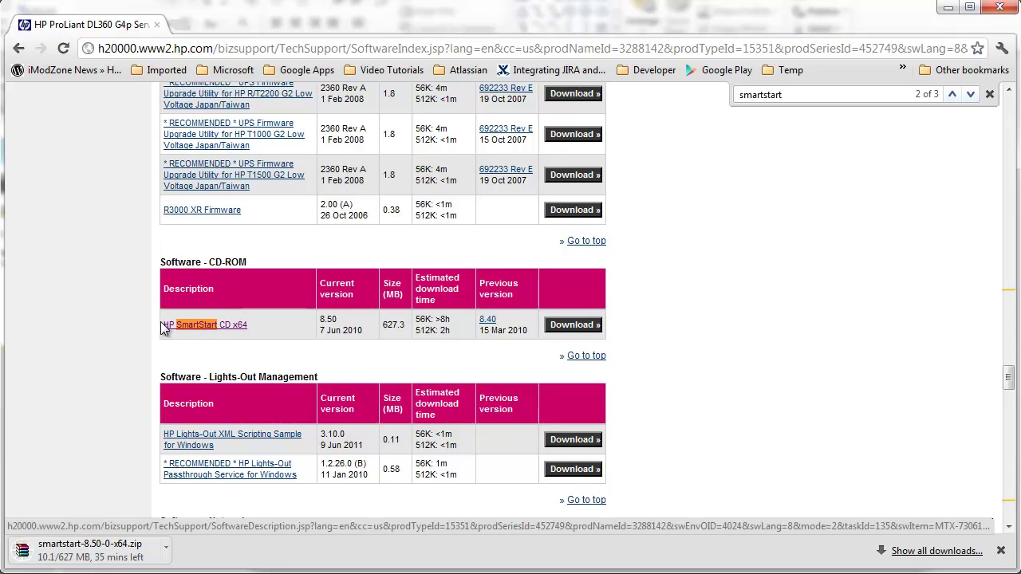
# Open the HP SmartStart CD x64 installation instructions and select its MD5 checksum.
pyautogui.click(214, 329)
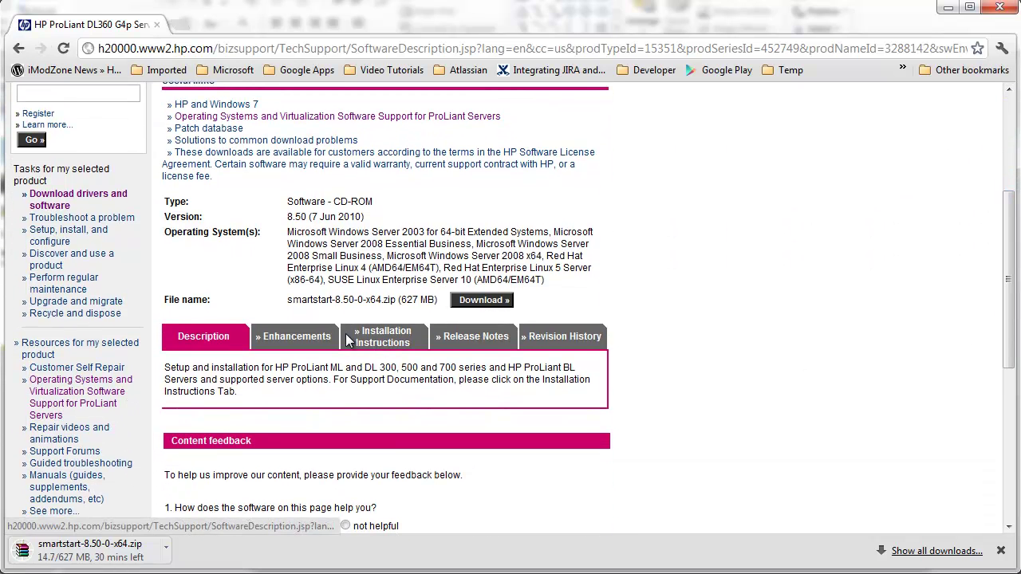
pyautogui.click(381, 339)
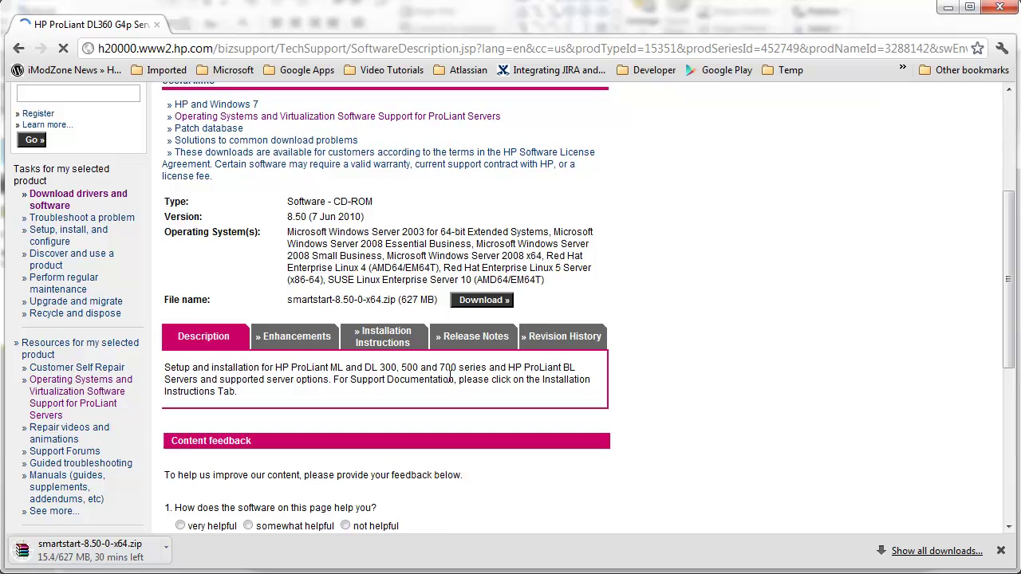
pyautogui.moveTo(1009, 212); pyautogui.dragTo(1009, 331)
pyautogui.moveTo(168, 210); pyautogui.dragTo(347, 210)
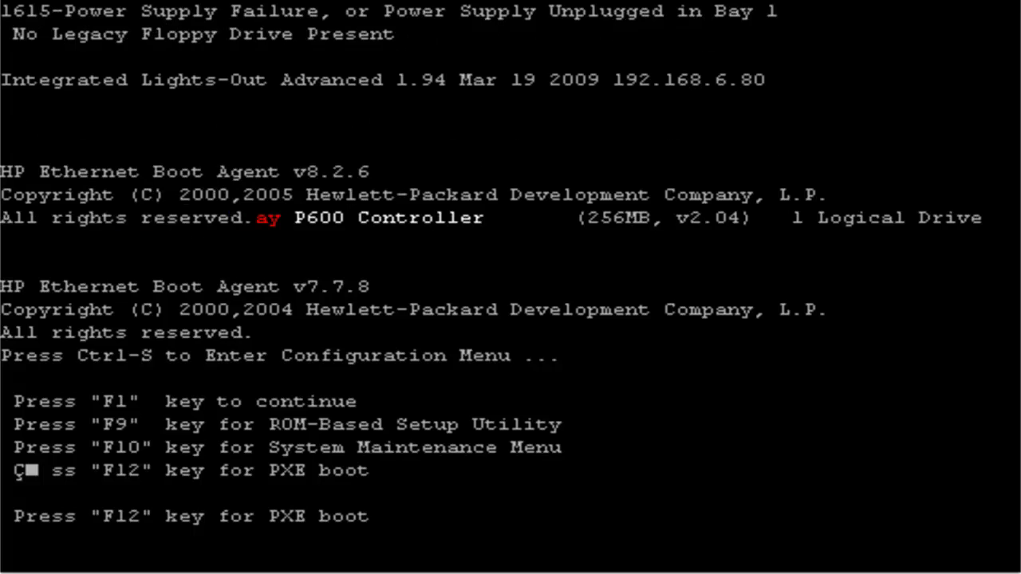
# Continue past the POST prompt with F1 so the server boots the SmartStart CD.
pyautogui.press('F1')
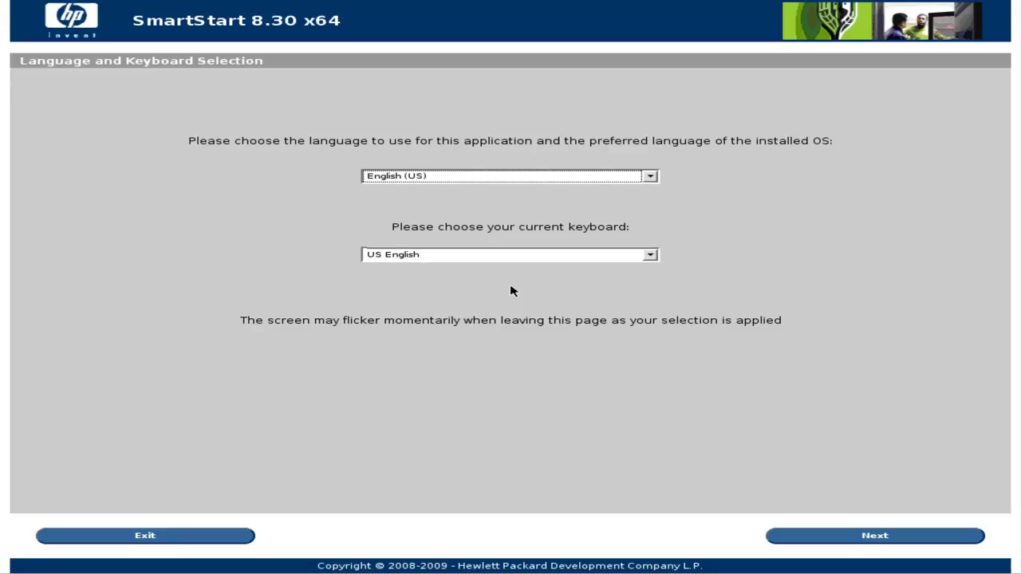
# Keep English (US) language and US English keyboard, and accept the HP license agreement.
pyautogui.click(938, 537)
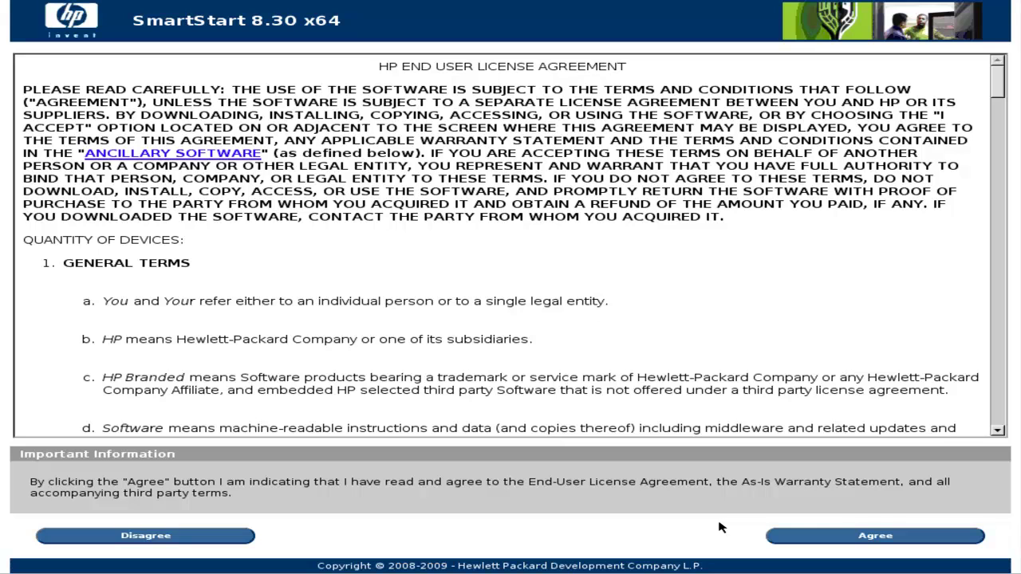
pyautogui.click(848, 536)
pyautogui.click(848, 536)
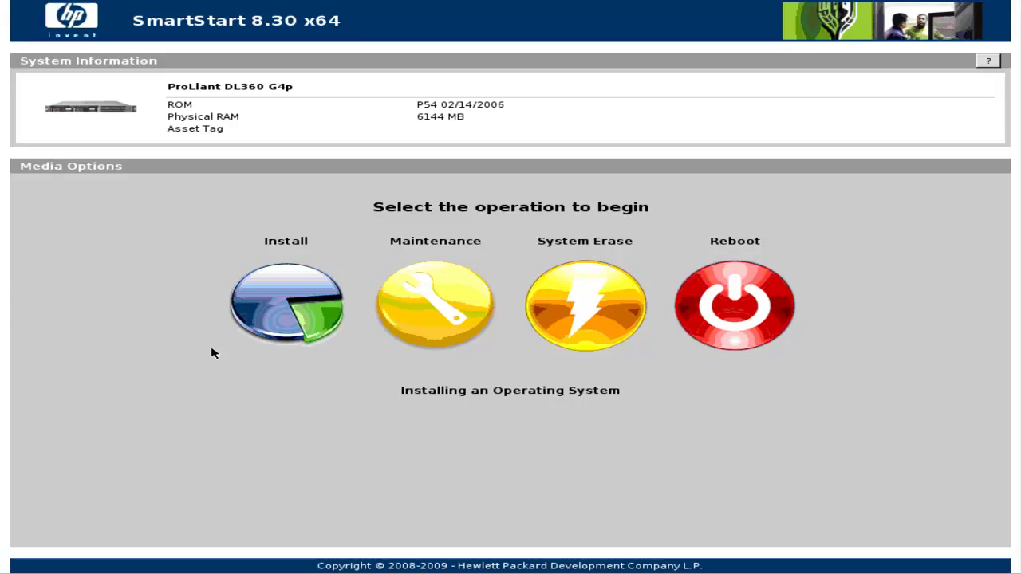
# Choose Install on the Media Options screen to begin an operating system installation.
pyautogui.click(295, 311)
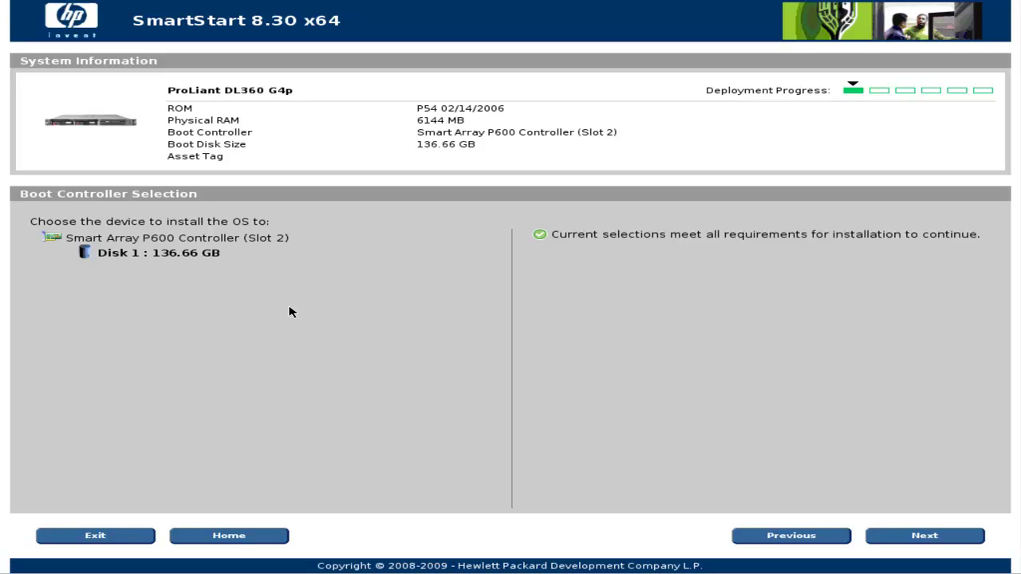
# Select Disk 1 (136.66 GB) on the Smart Array P600 Controller as the install target.
pyautogui.click(201, 254)
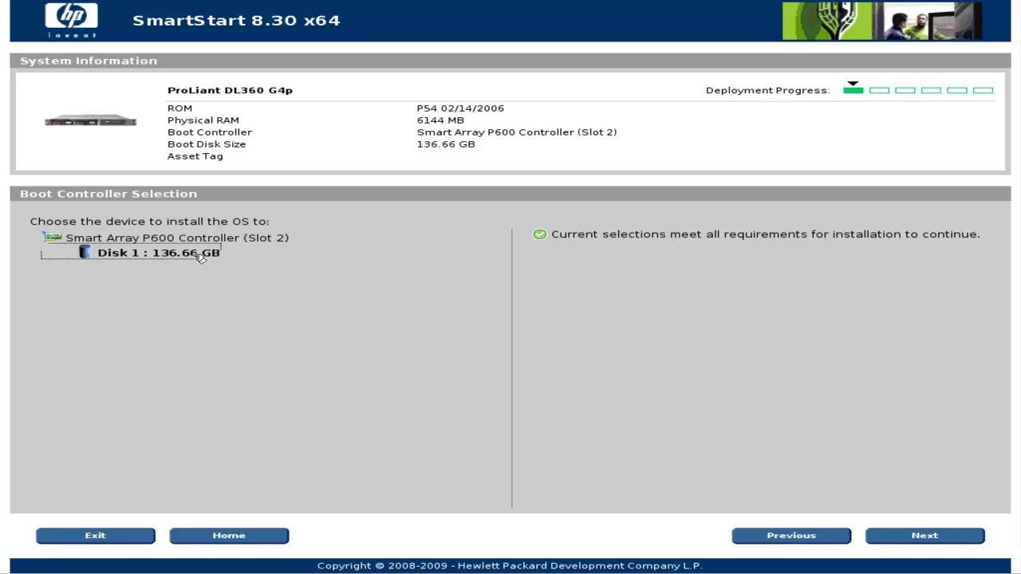
pyautogui.click(925, 536)
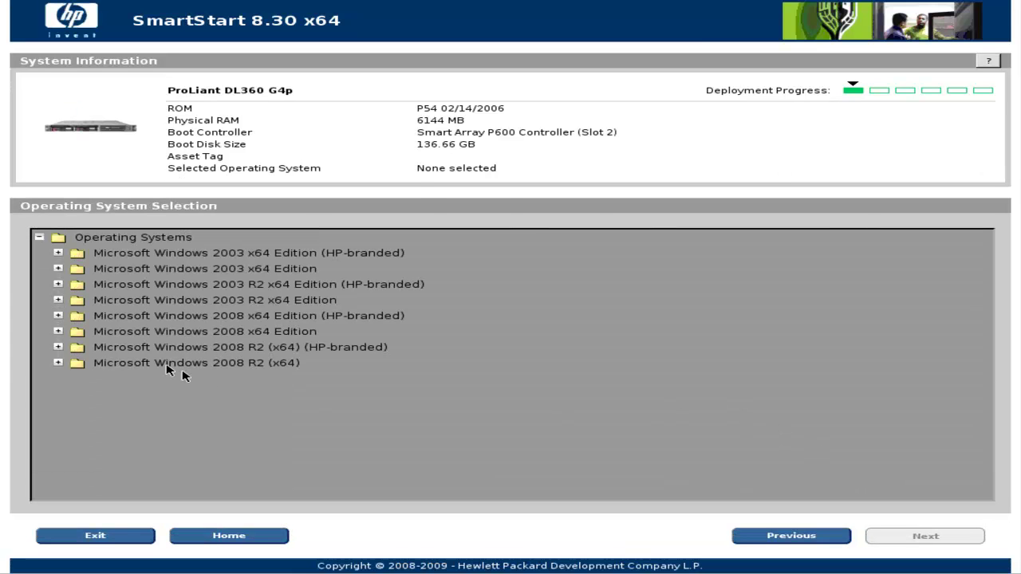
# Pick Enterprise x64 Edition under Microsoft Windows 2008 R2 (x64) and continue.
pyautogui.click(59, 364)
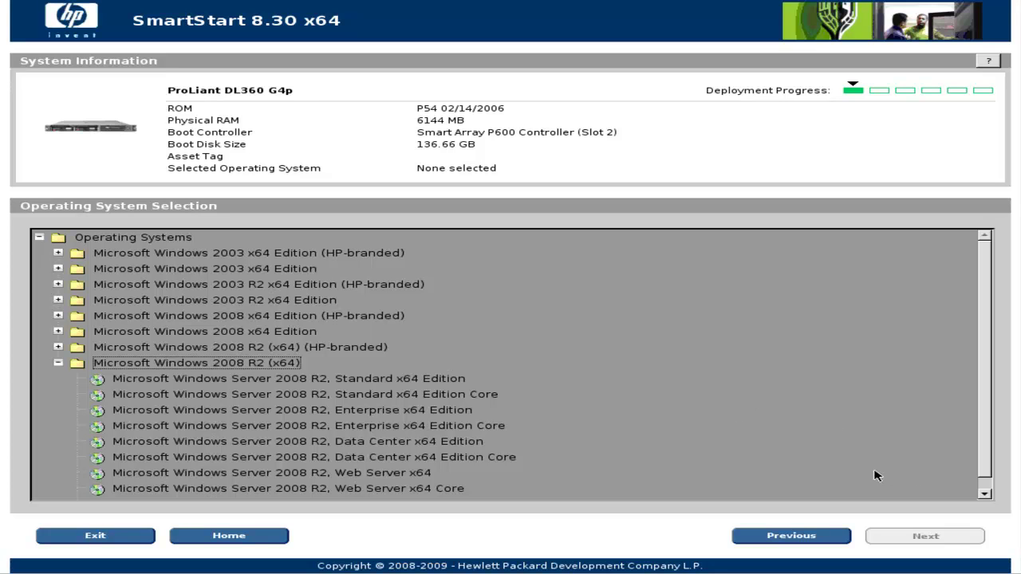
pyautogui.click(428, 417)
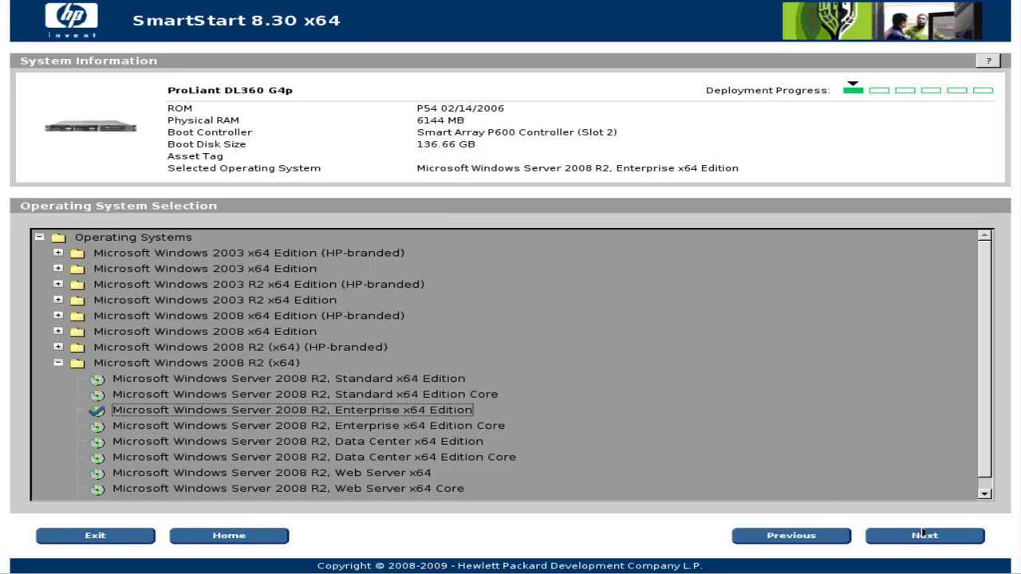
pyautogui.click(963, 542)
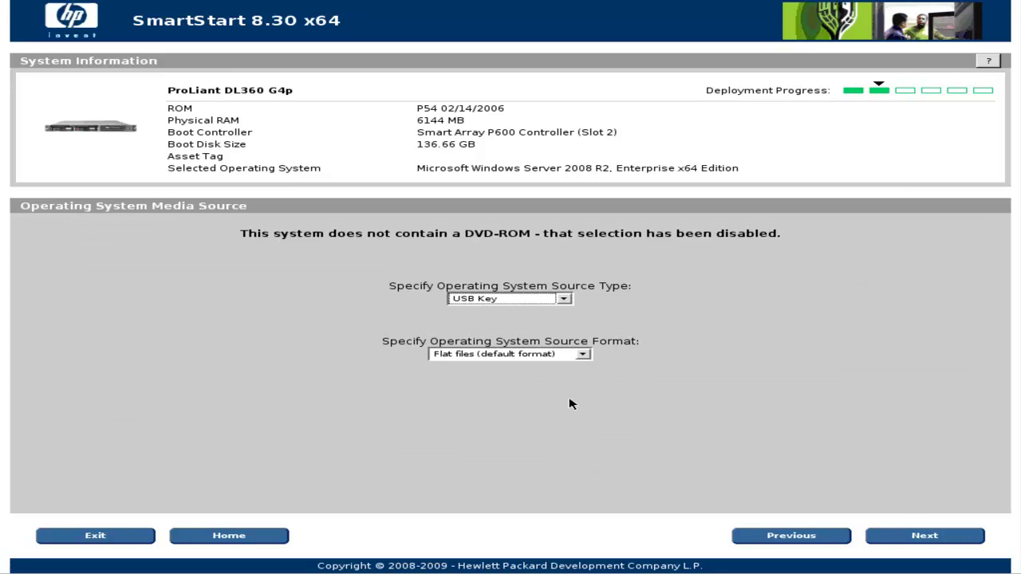
# Set Source Format to CD/DVD File (.ISO format) with Source Type USB Key and continue.
pyautogui.click(588, 355)
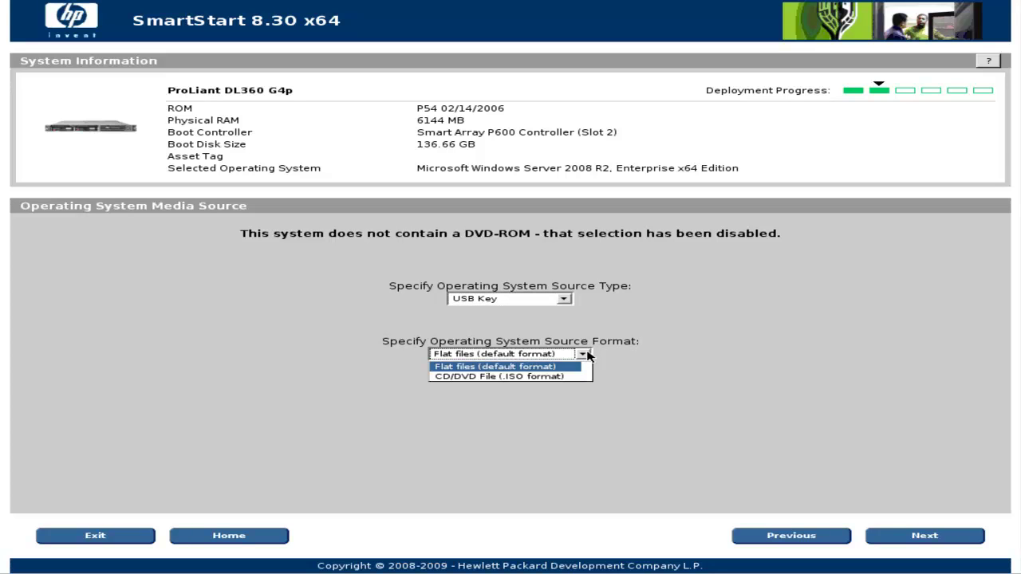
pyautogui.click(518, 377)
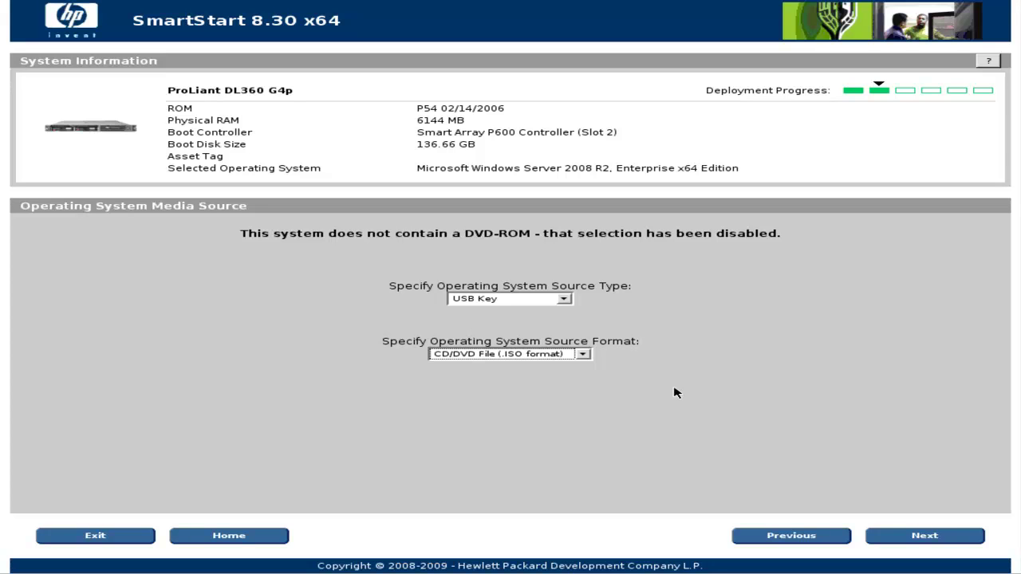
pyautogui.hotkey('shift', 'Tab')
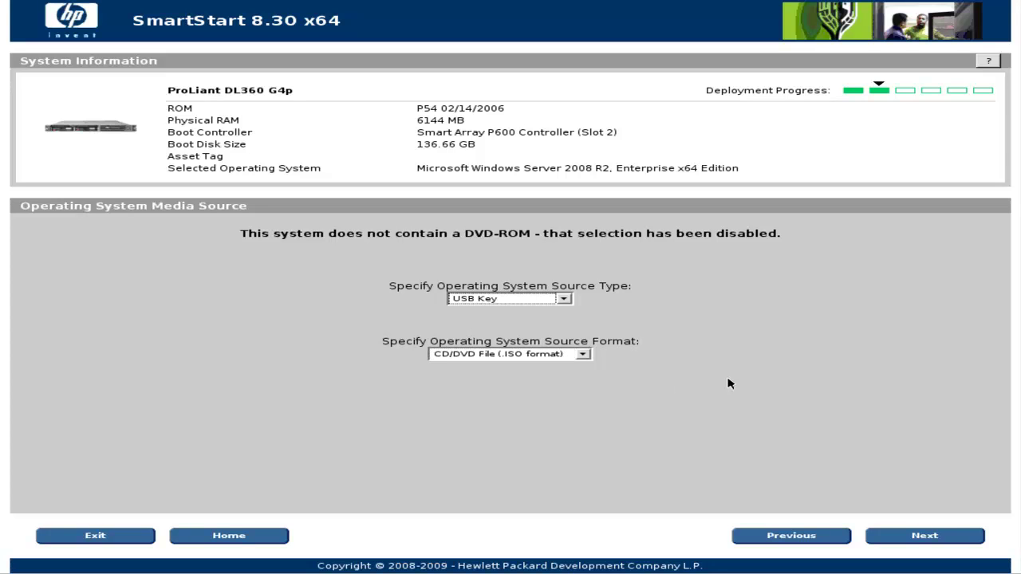
pyautogui.click(924, 536)
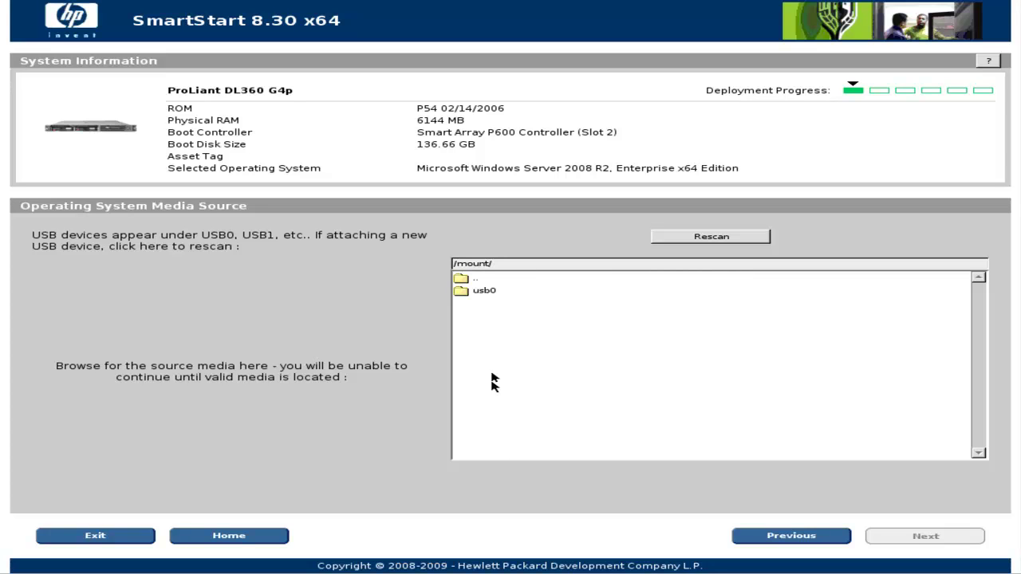
# Choose WinSrv2008r2x64.iso from the usb0 drive as the installation source and proceed.
pyautogui.doubleClick(484, 291)
pyautogui.click(487, 292)
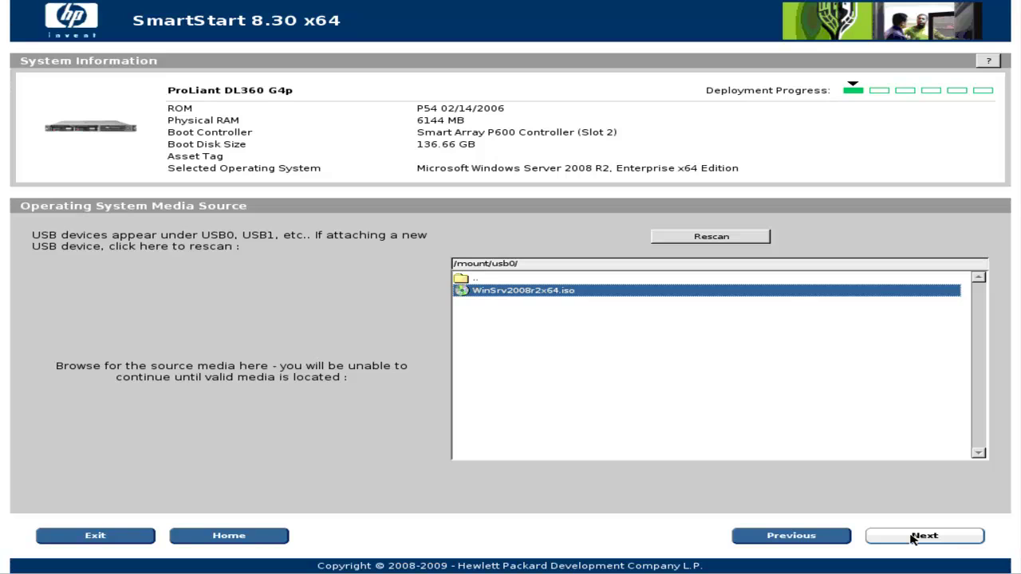
pyautogui.click(914, 540)
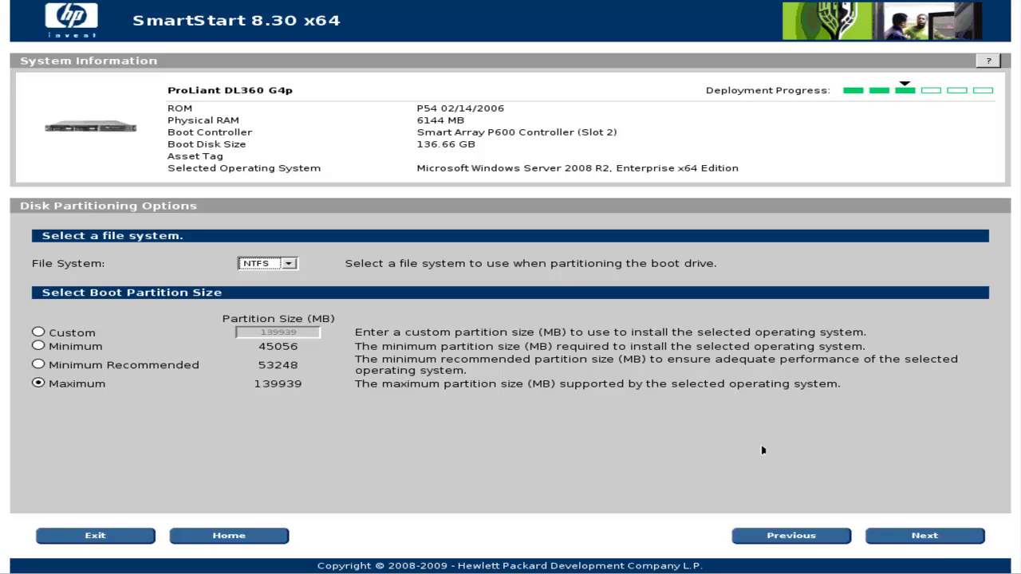
# Accept the NTFS partition at the maximum 139939 MB size.
pyautogui.click(926, 542)
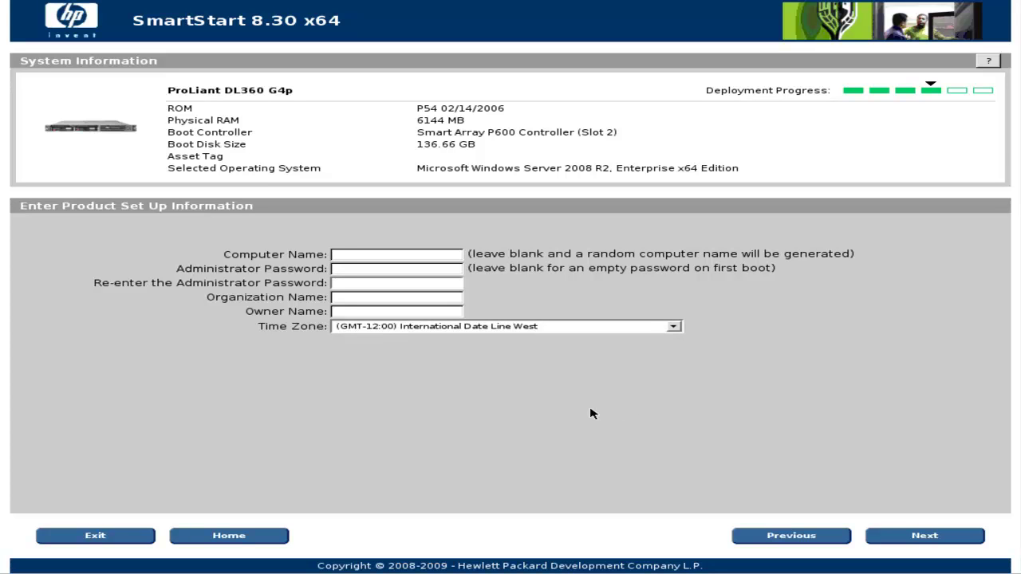
# Enter computer name SWSNOISY, the administrator password twice, organization SWS and the owner name.
pyautogui.write('SWSNC')
pyautogui.write('ISY')
pyautogui.write('******')
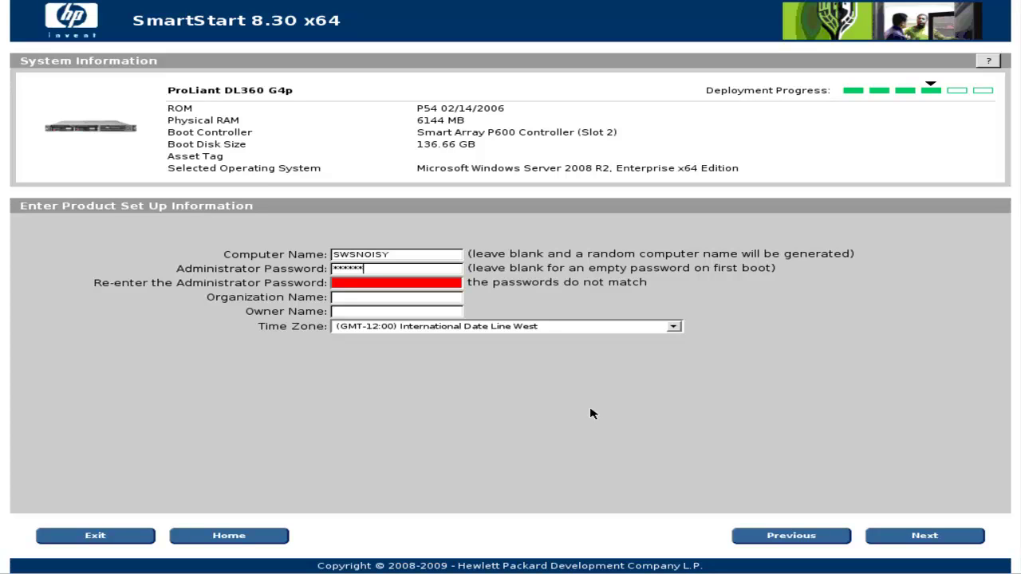
pyautogui.write('***')
pyautogui.press('Tab')
pyautogui.write('********')
pyautogui.press('Tab')
pyautogui.write('s')
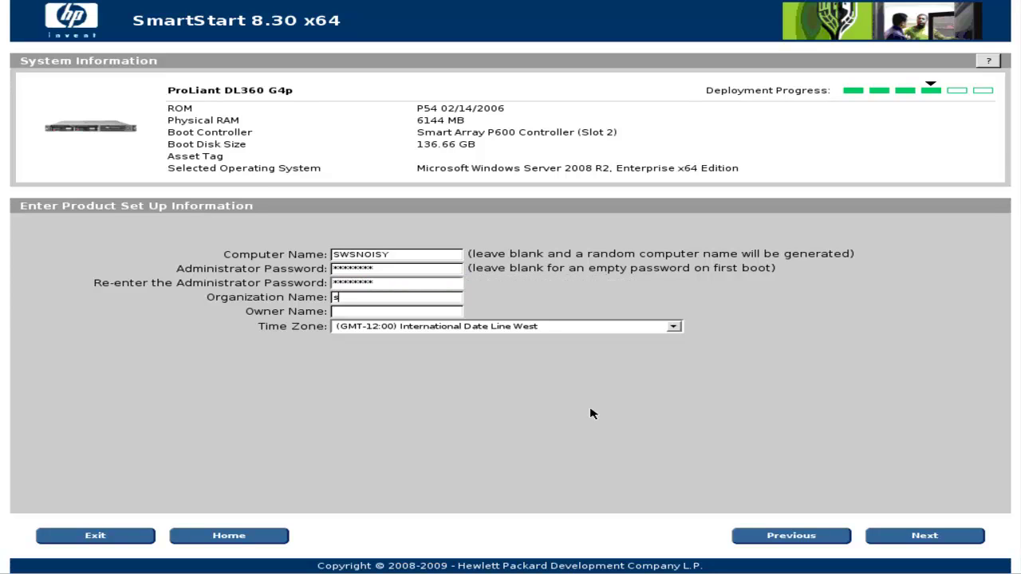
pyautogui.press('BackSpace')
pyautogui.write('SWS')
pyautogui.press('Tab')
pyautogui.write('Fat Dragon')
# Set the time zone to (GMT+01:00) Belgrade, Bratislava and continue.
pyautogui.click(674, 328)
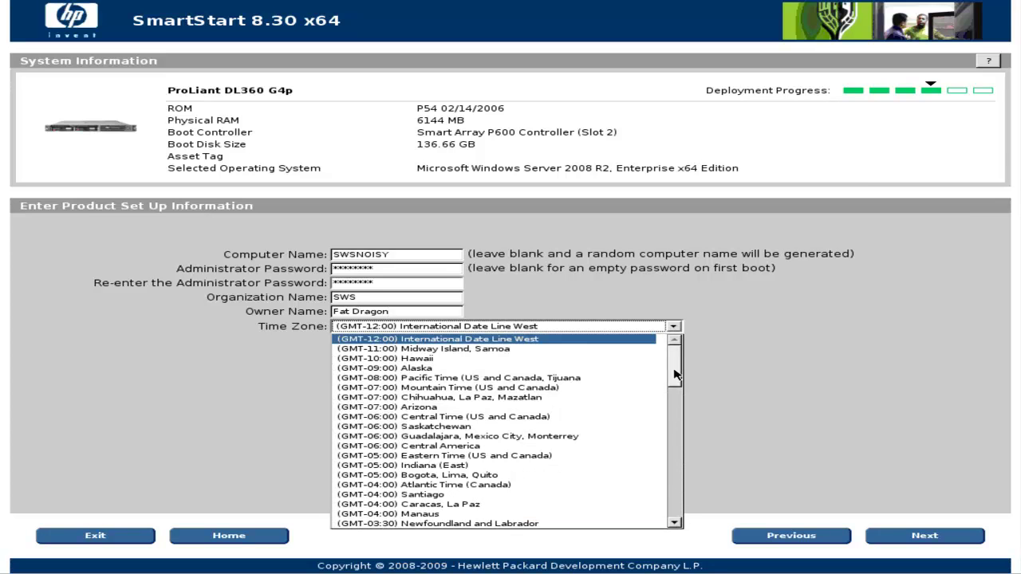
pyautogui.click(678, 490)
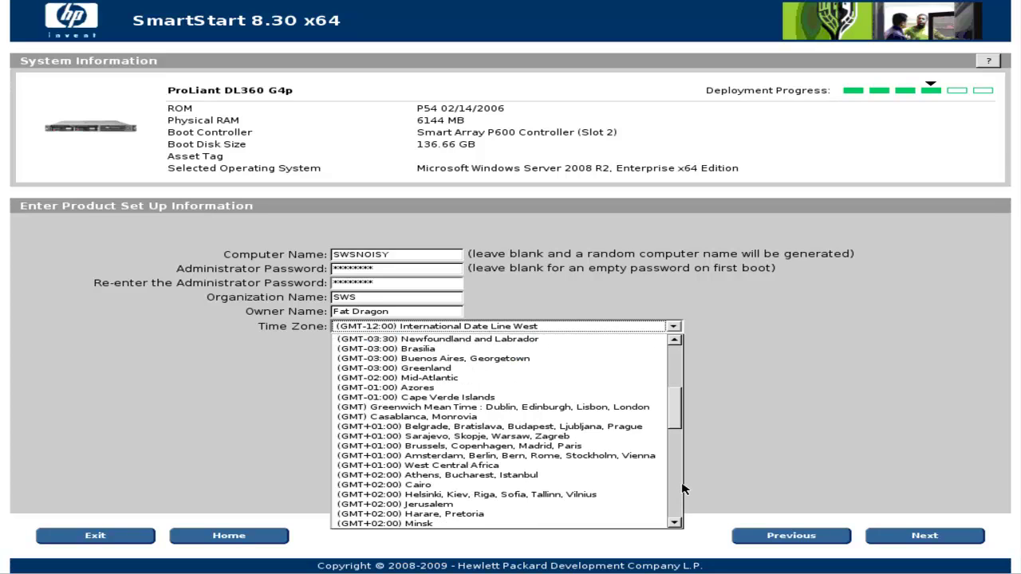
pyautogui.click(502, 428)
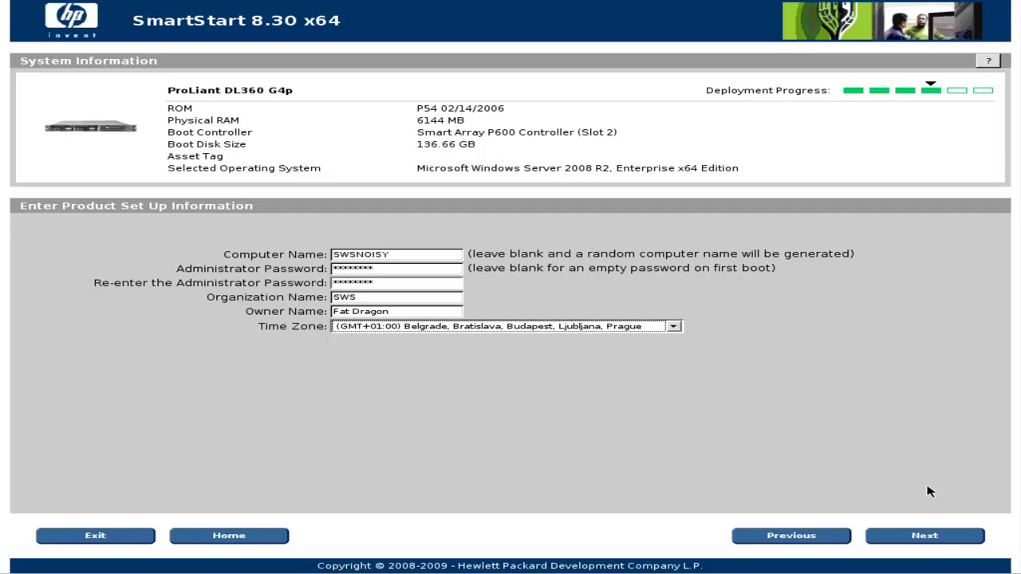
pyautogui.click(939, 539)
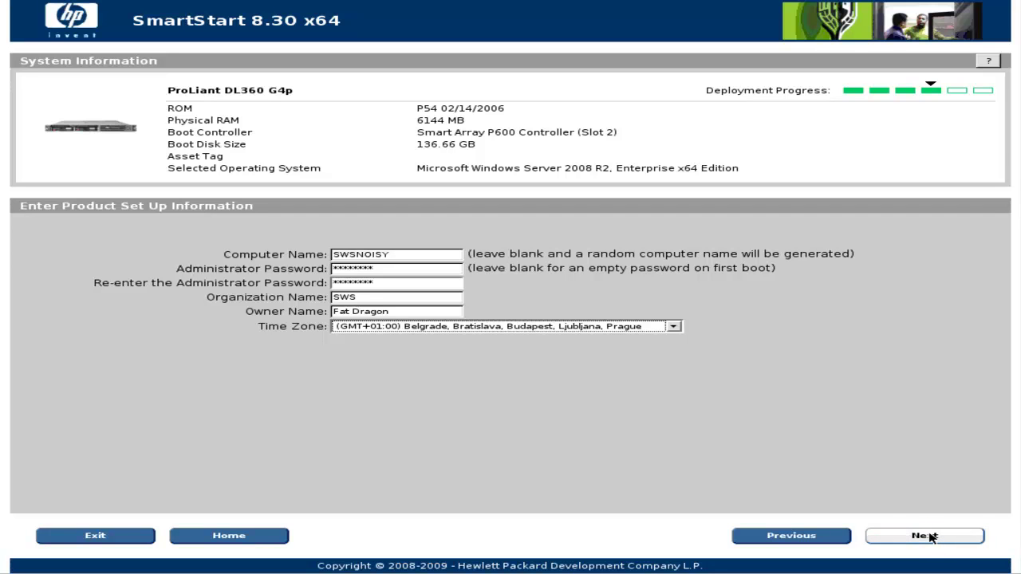
pyautogui.click(932, 537)
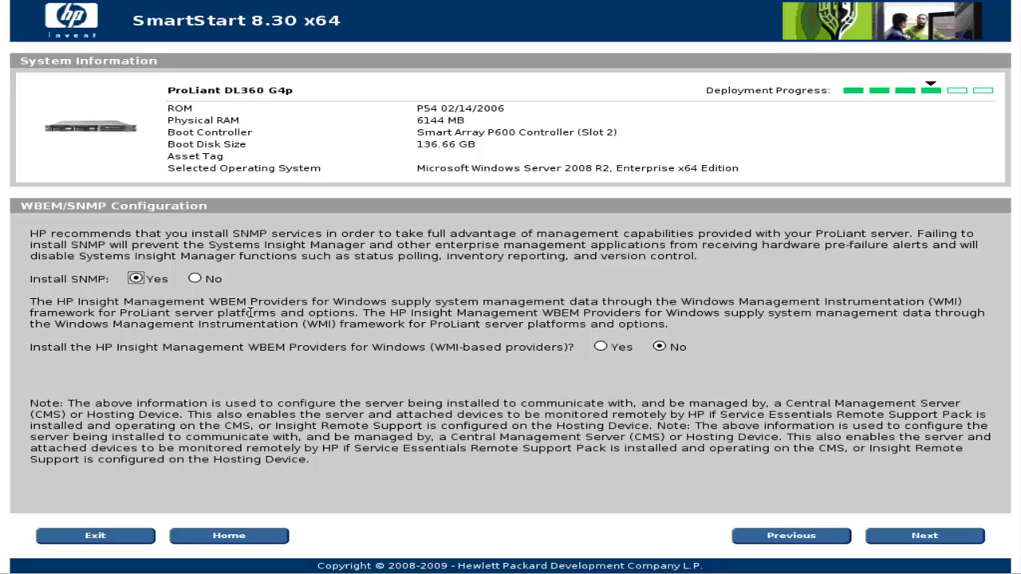
# Set Install SNMP to No, leaving WBEM providers off, and continue.
pyautogui.click(194, 279)
pyautogui.click(928, 534)
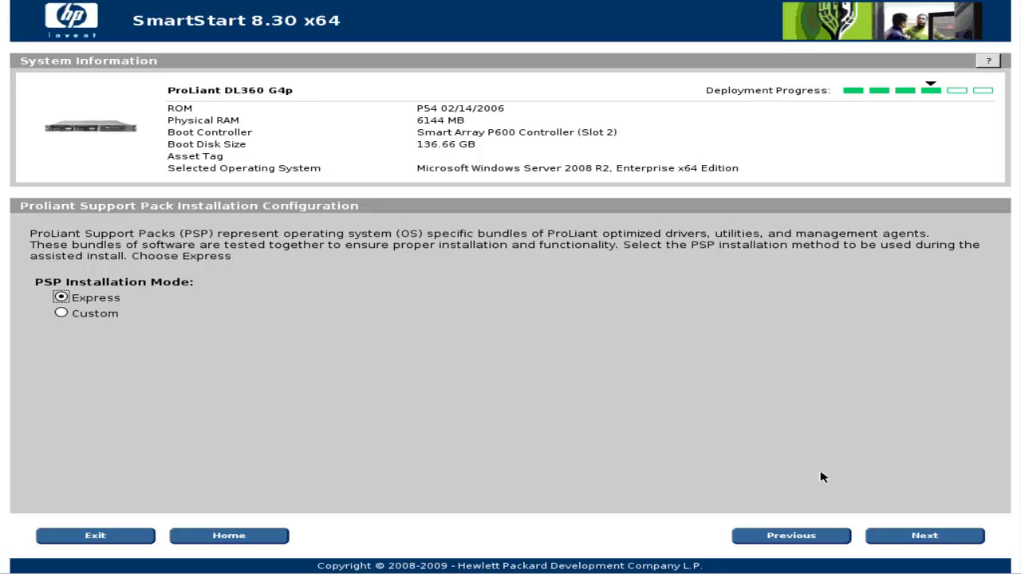
# Keep Express PSP mode and start the Windows Server 2008 R2 Enterprise installation from the summary.
pyautogui.click(938, 543)
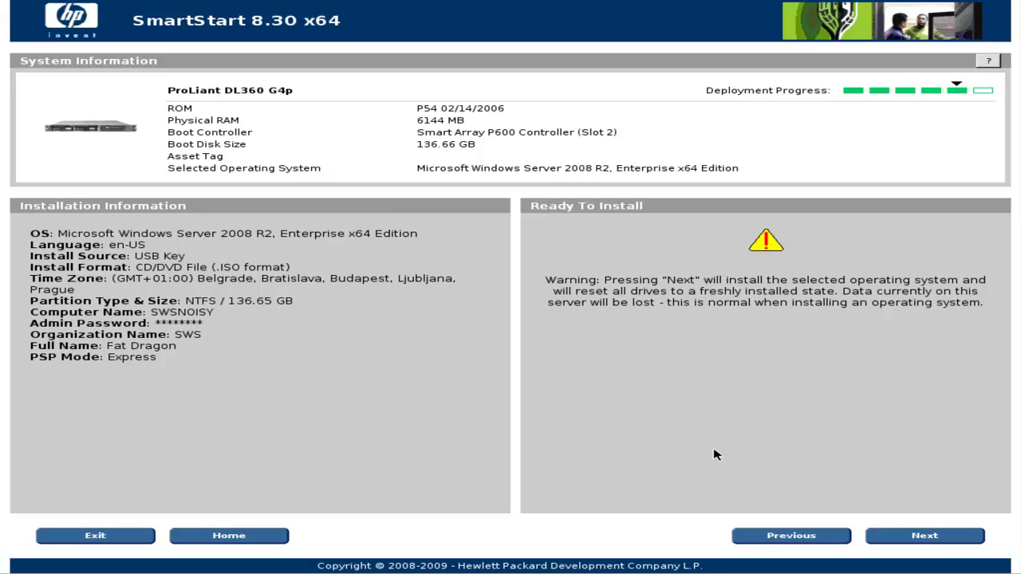
pyautogui.click(925, 537)
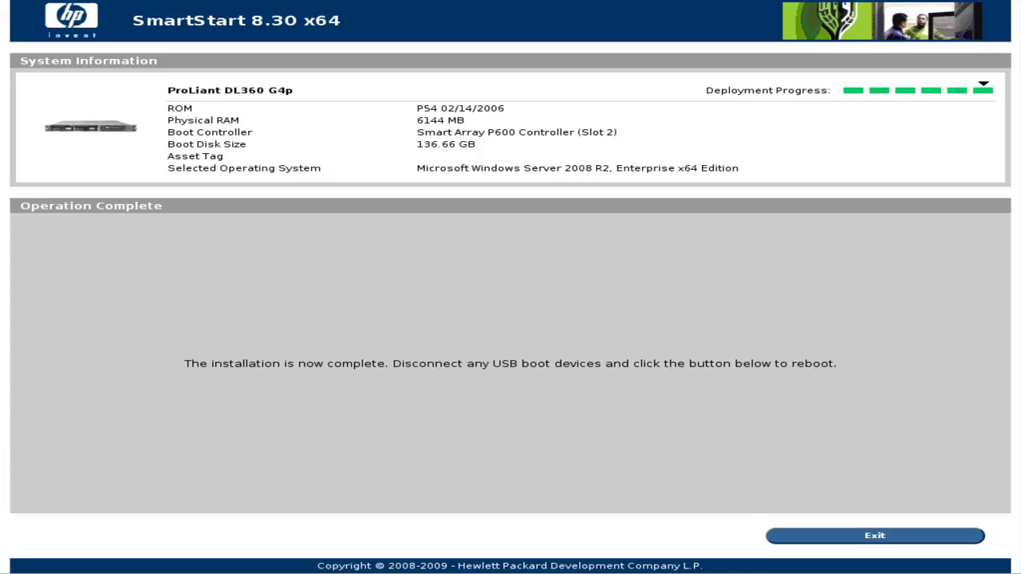
# Exit the completed SmartStart installer so the server reboots.
pyautogui.click(865, 537)
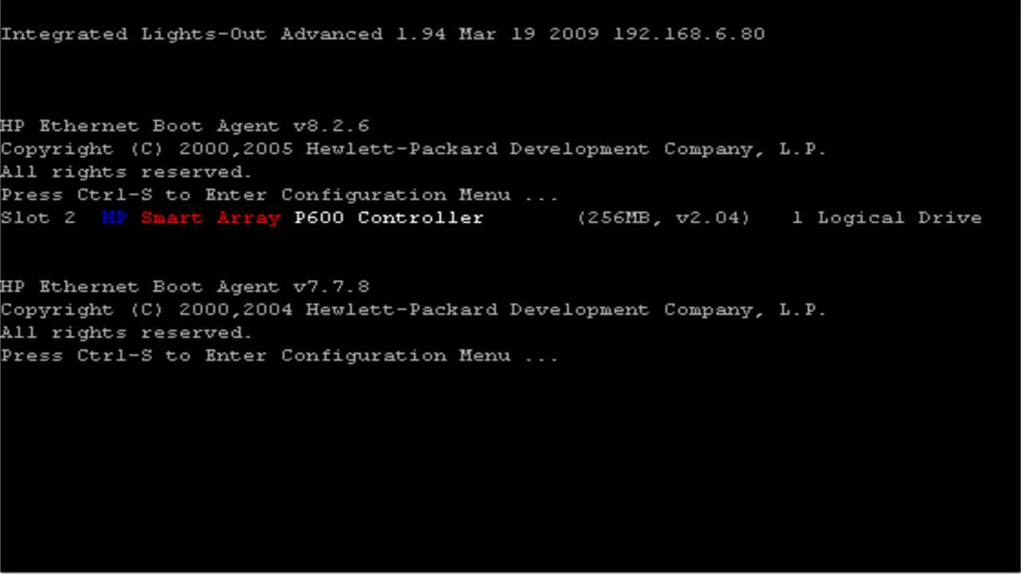
# Continue booting past the power supply failure warning with F1.
pyautogui.press('F1')
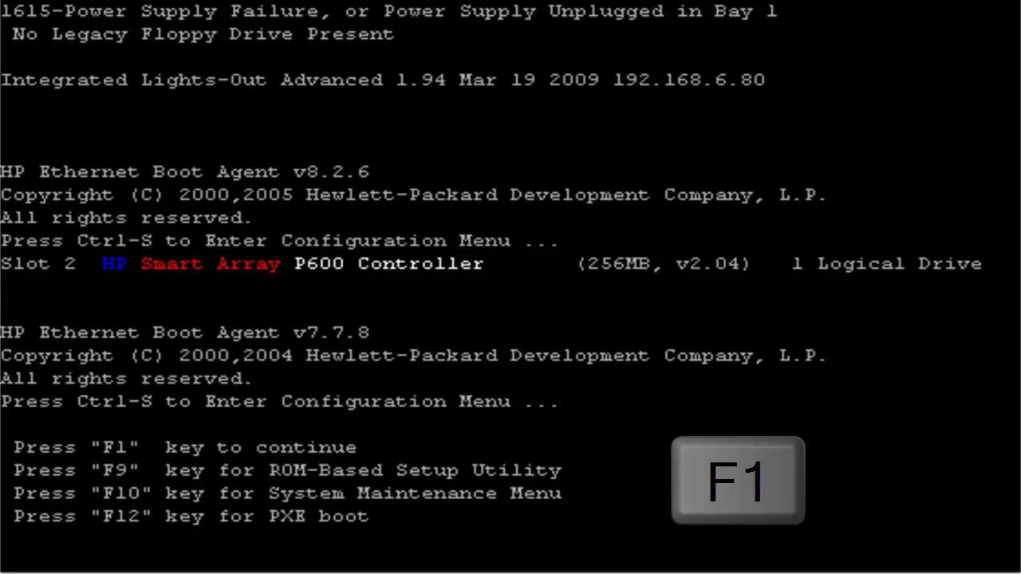